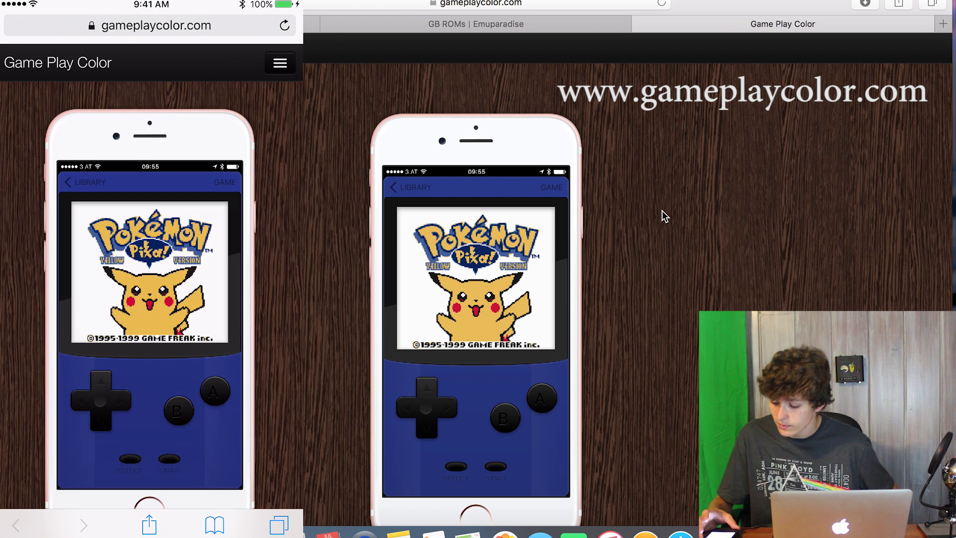
# Scroll to Play Now, open the Add to Home Screen instructions, and bring up the share sheet
pyautogui.scroll(-5, 151, 298)
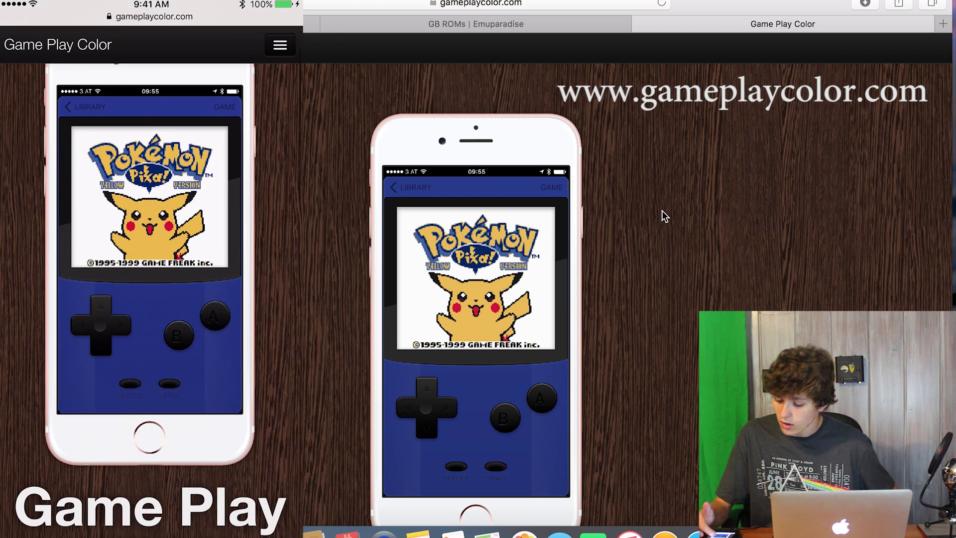
pyautogui.scroll(-6, 151, 298)
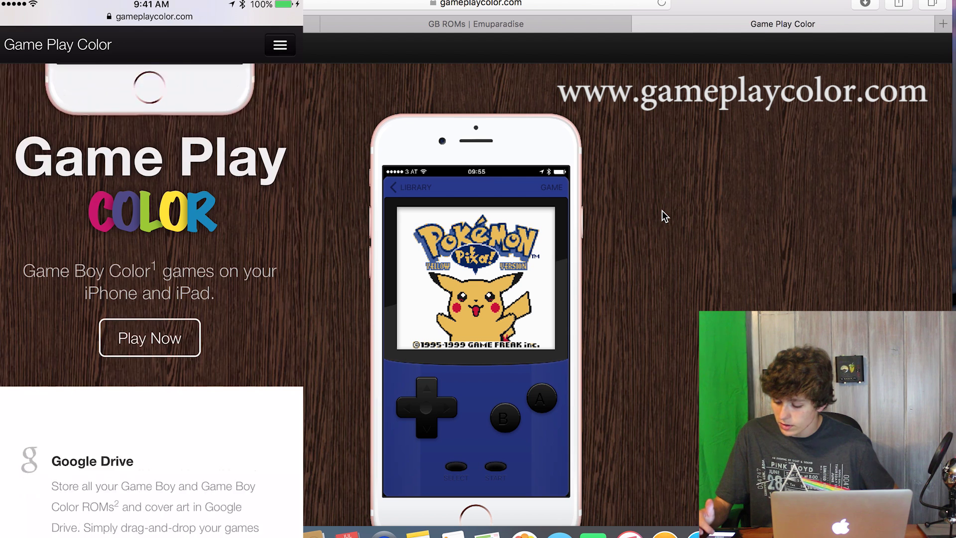
pyautogui.click(149, 192)
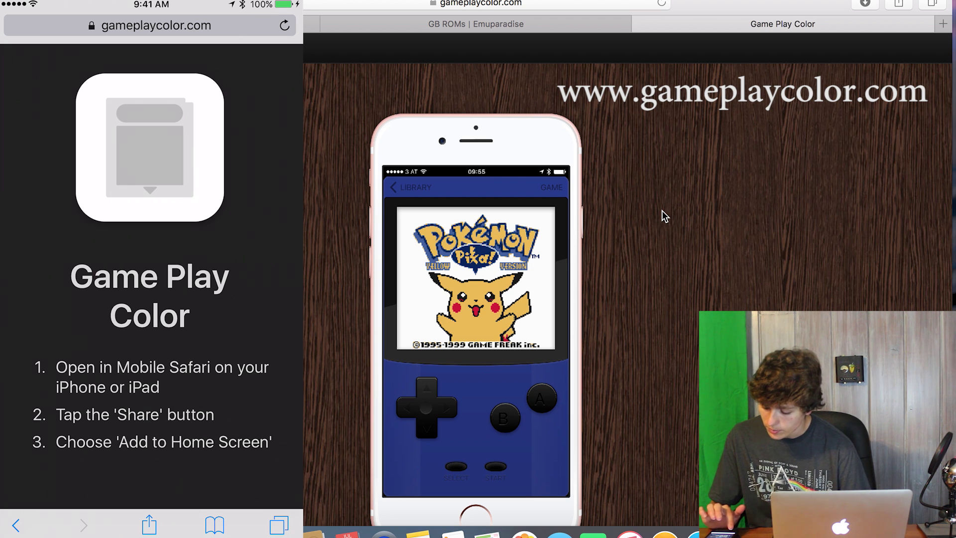
pyautogui.click(148, 524)
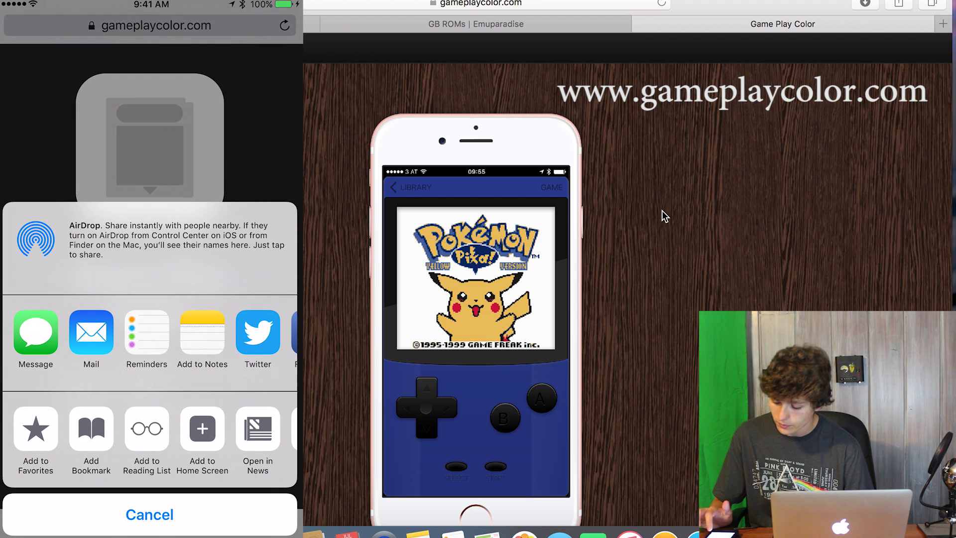
# Add Game Play Color to the iPhone home screen from the share sheet
pyautogui.click(149, 514)
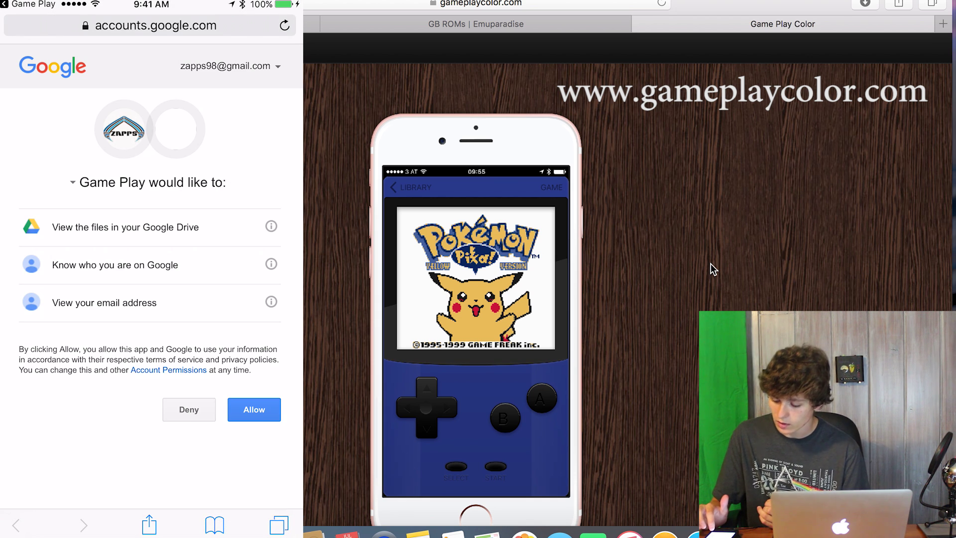
# Allow Game Play's Drive access, copy the issued access code, and relaunch Game Play Color
pyautogui.click(254, 409)
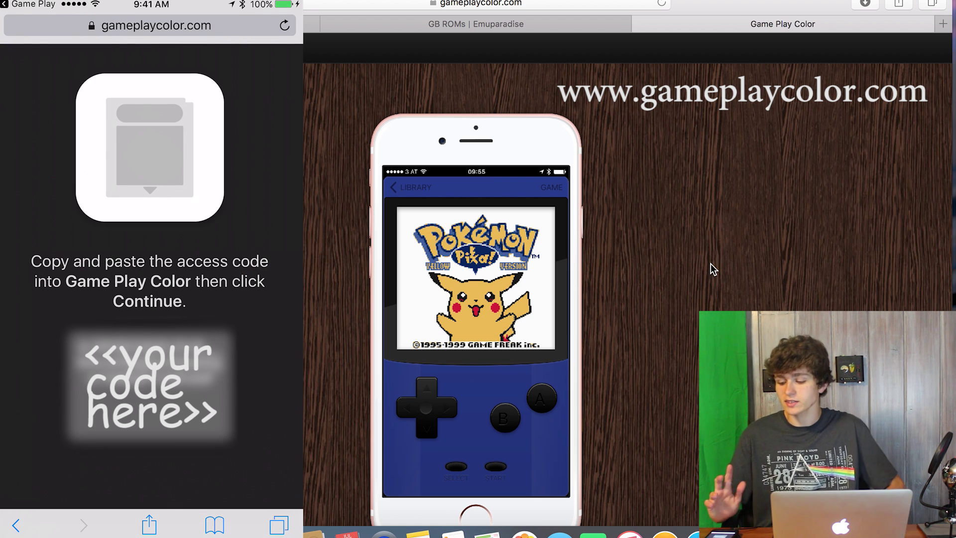
pyautogui.click(149, 386)
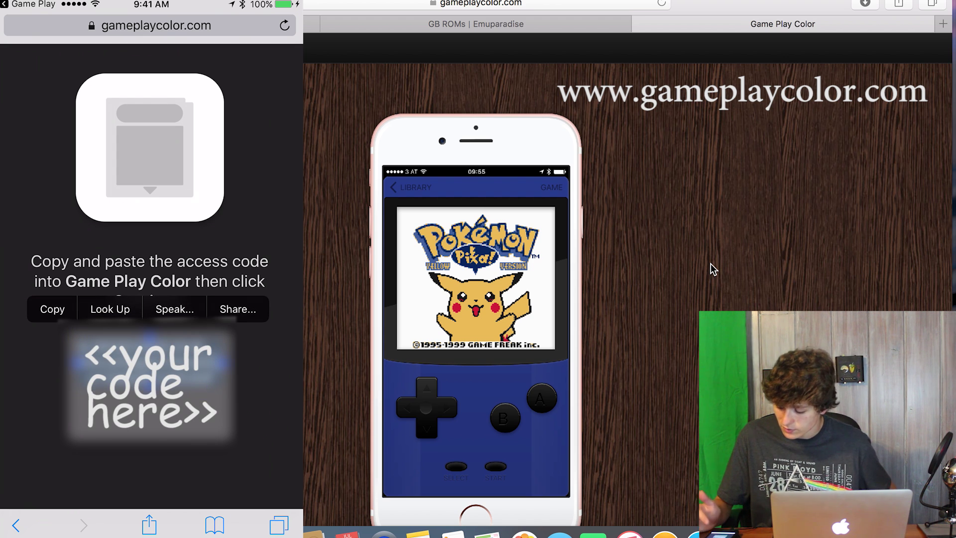
pyautogui.click(52, 309)
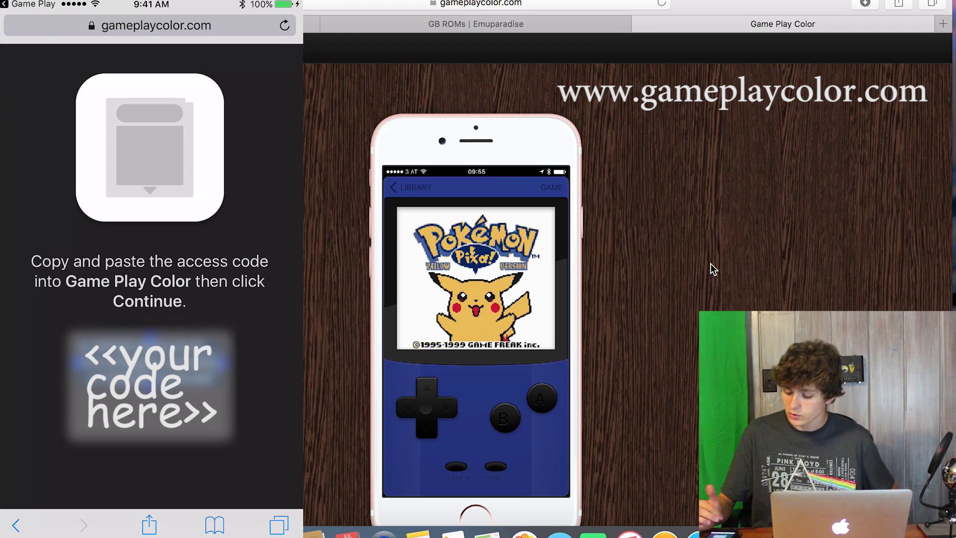
pyautogui.press('Home')
pyautogui.click(112, 192)
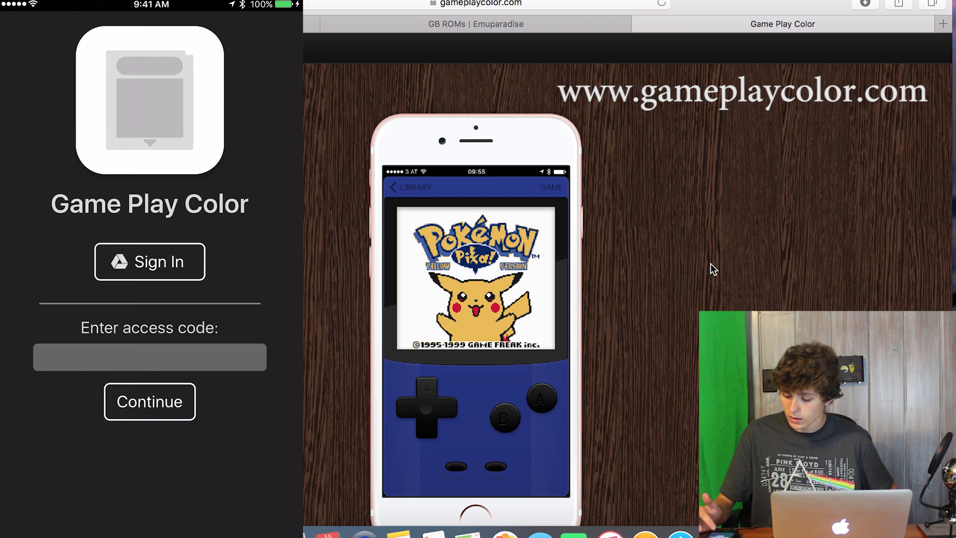
# Paste the copied access code into Game Play Color's field and continue to link Google Drive
pyautogui.click(149, 357)
pyautogui.click(150, 160)
pyautogui.click(150, 125)
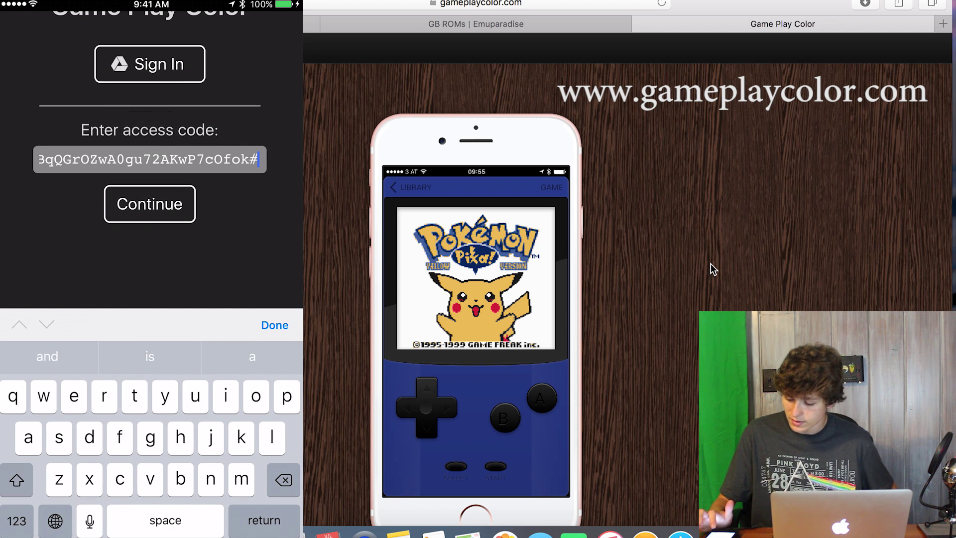
pyautogui.click(274, 325)
pyautogui.click(150, 399)
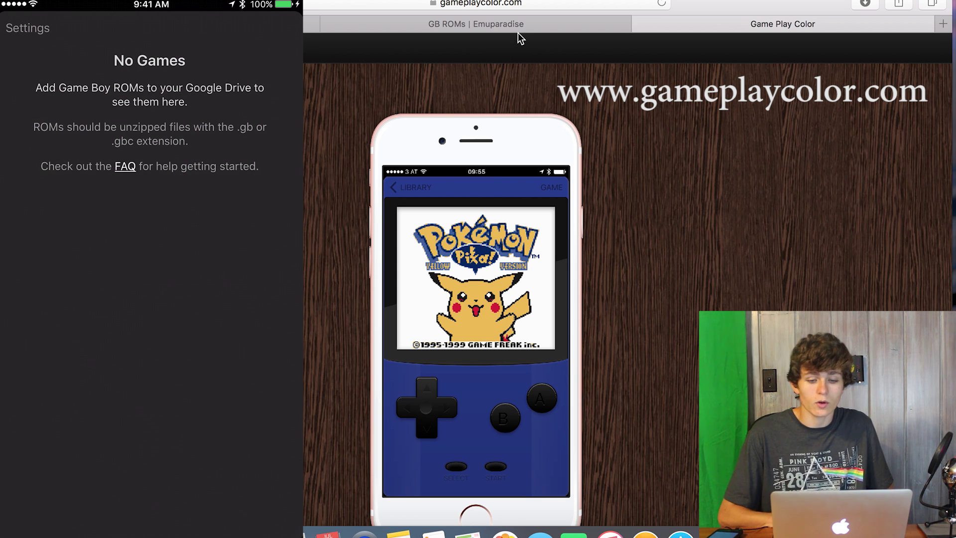
# On the Emuparadise Game Boy ROMs tab, list letter P titles down to the Pokemon entries
pyautogui.click(537, 29)
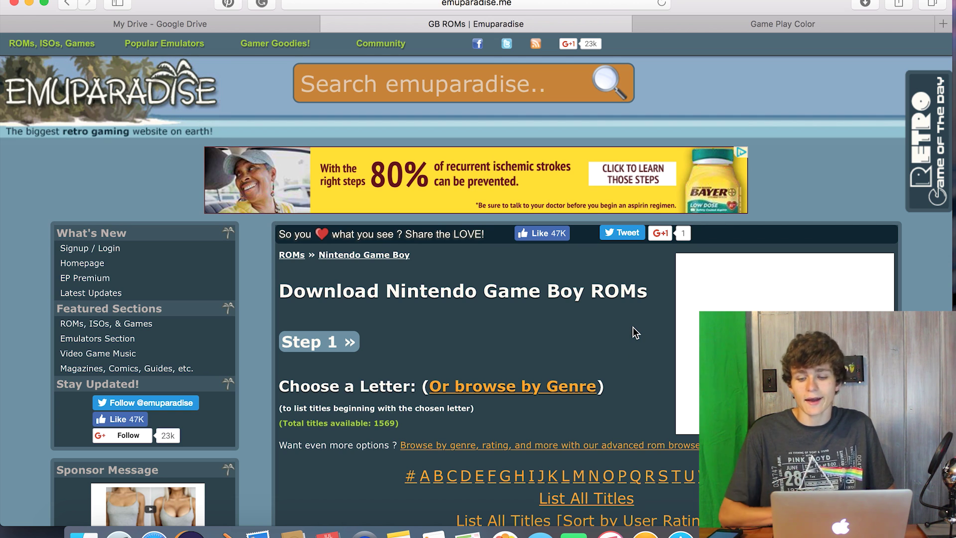
pyautogui.scroll(-10, 634, 327)
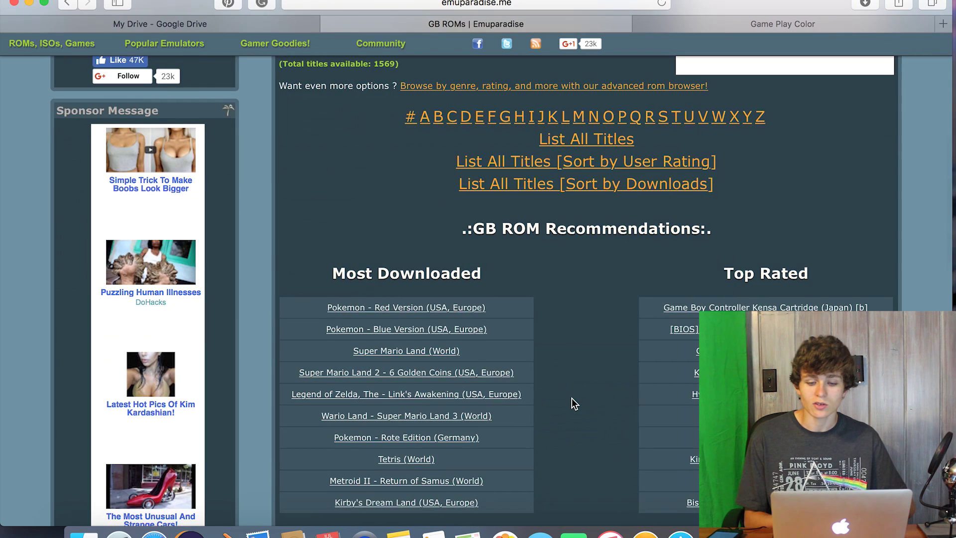
pyautogui.click(623, 130)
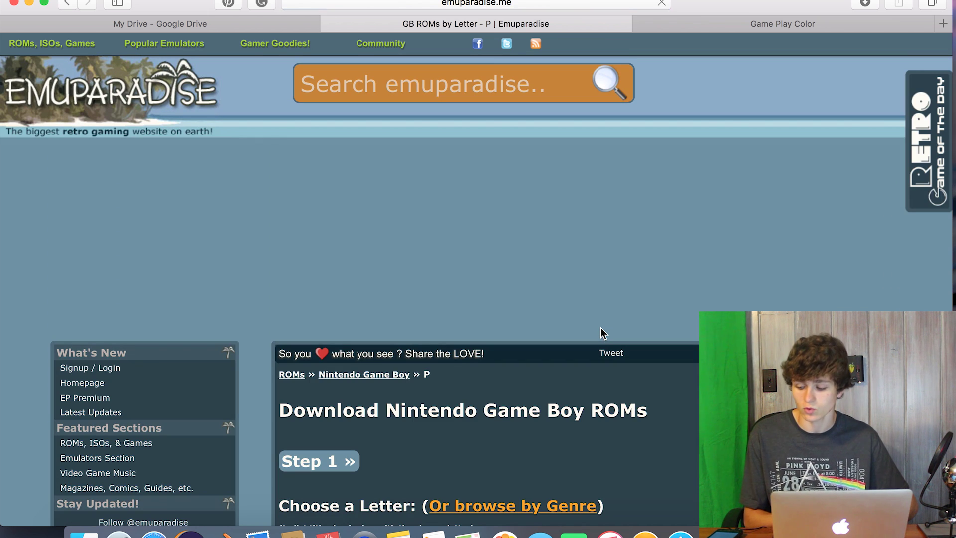
pyautogui.scroll(-10, 601, 327)
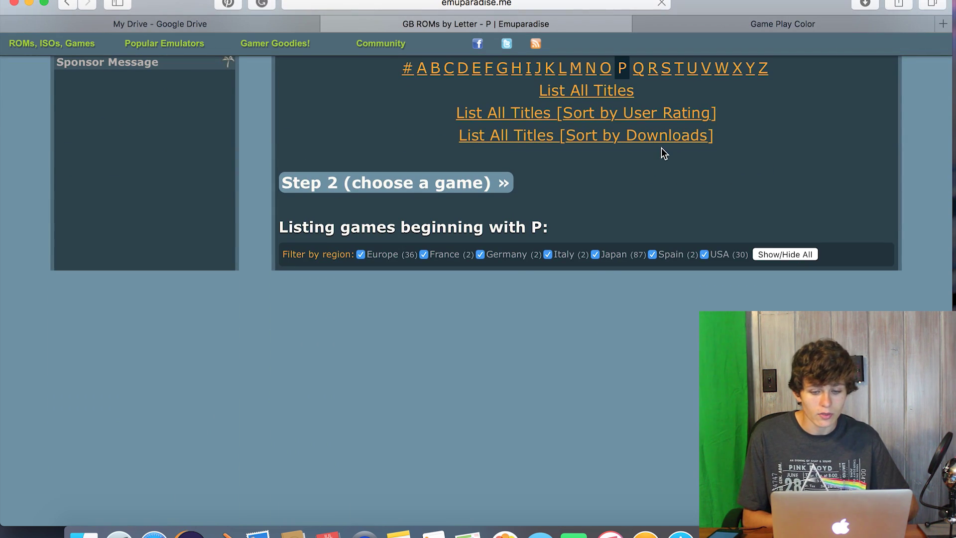
pyautogui.scroll(-3, 663, 149)
pyautogui.scroll(-20, 395, 303)
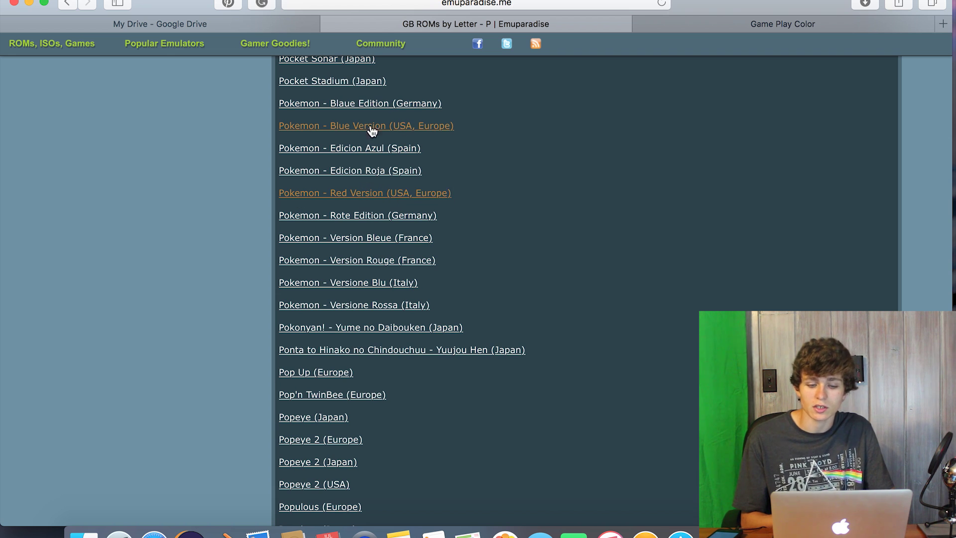
# Open the Pokemon - Red Version (USA, Europe) page and go to its Direct Download link
pyautogui.click(475, 195)
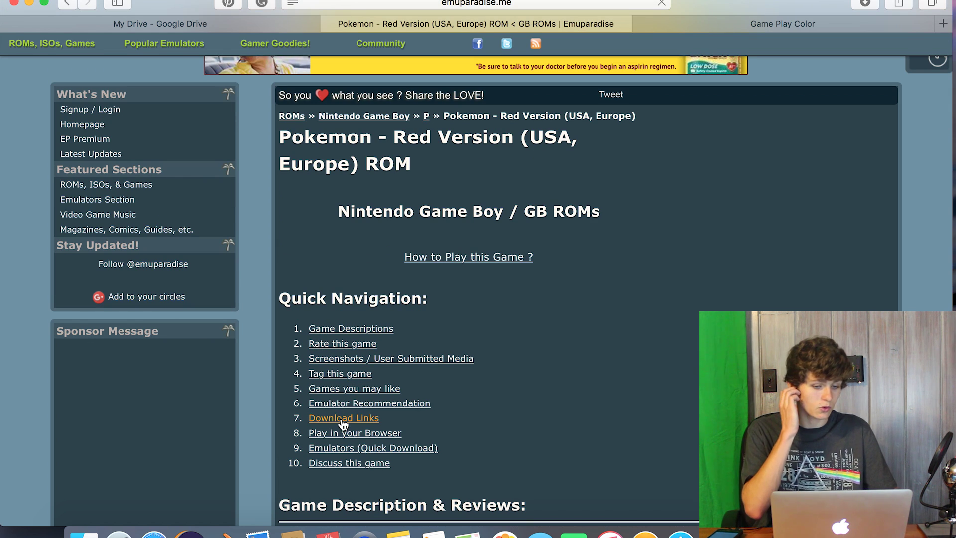
pyautogui.click(343, 419)
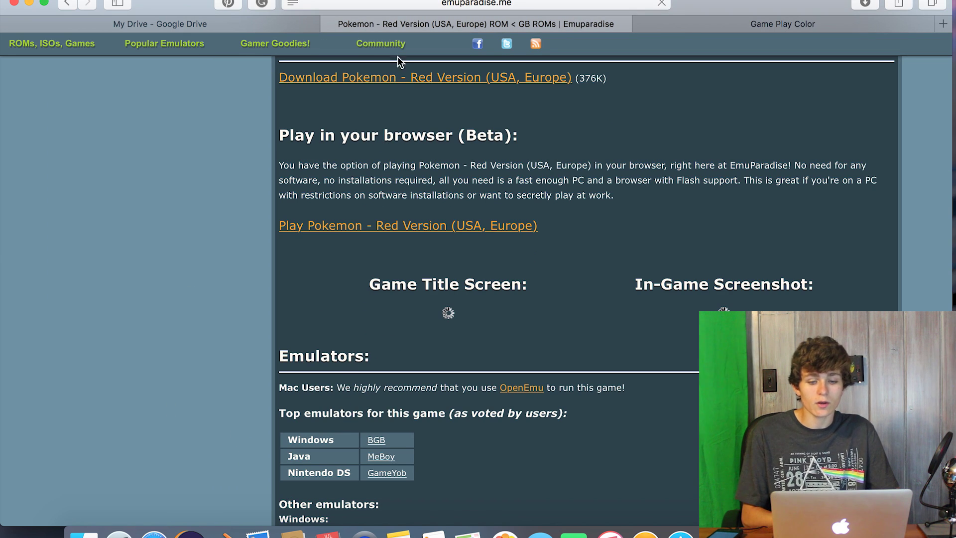
pyautogui.click(513, 79)
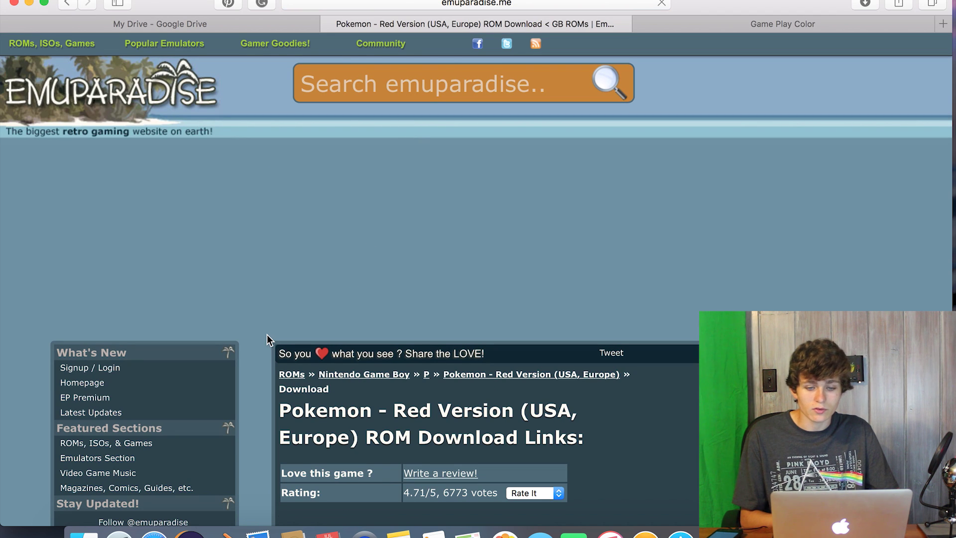
pyautogui.scroll(-7, 267, 335)
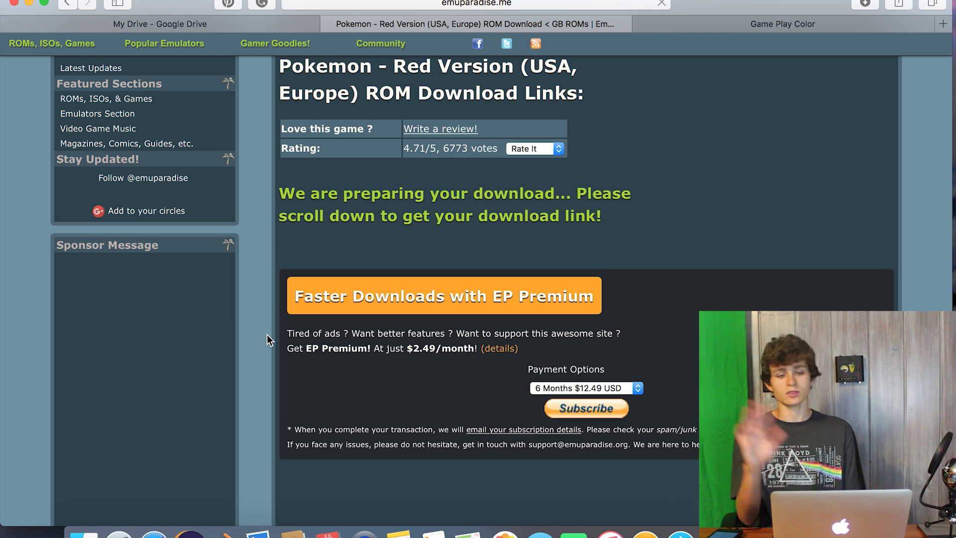
pyautogui.scroll(-8, 267, 335)
pyautogui.scroll(-8, 267, 335)
pyautogui.scroll(2, 267, 334)
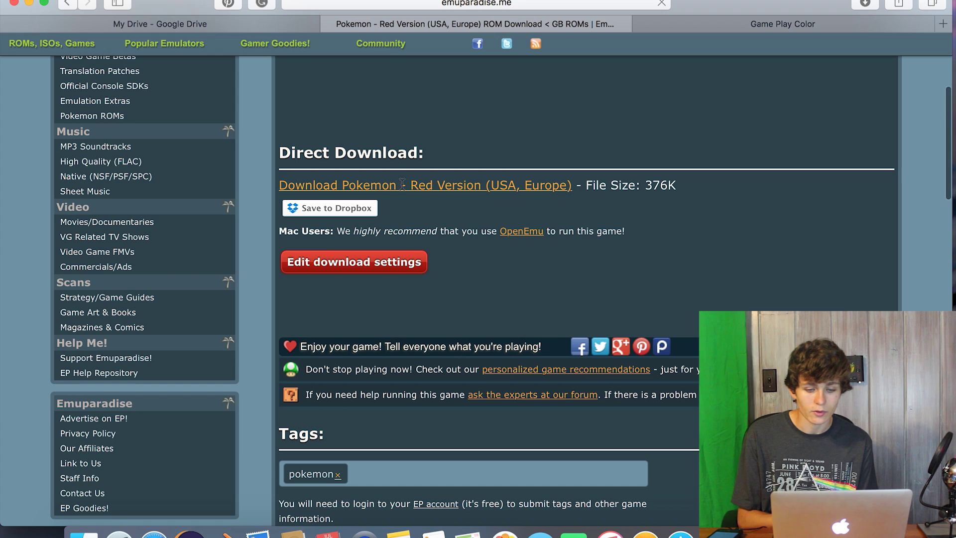
pyautogui.scroll(2, 425, 191)
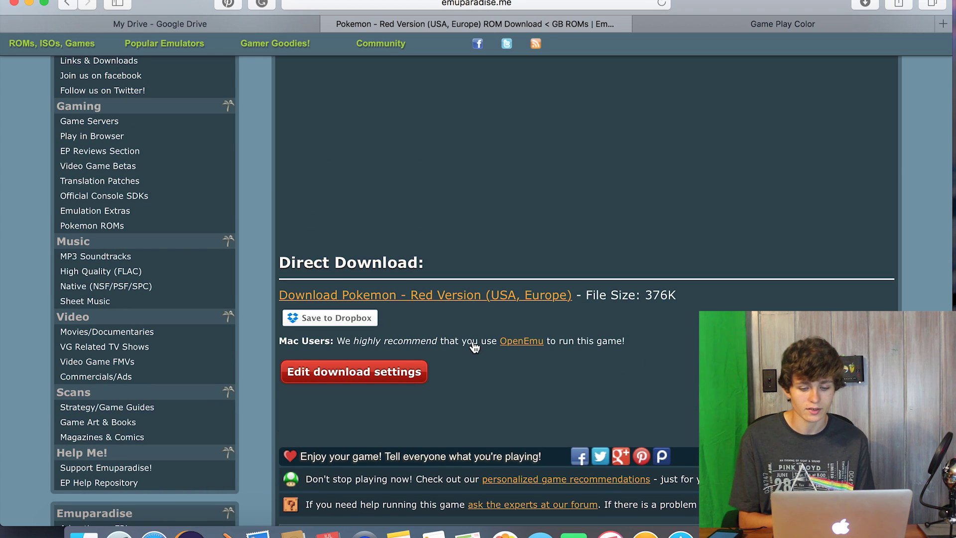
# Start the Pokemon Red download and confirm the 379 KB zip in Safari's downloads
pyautogui.click(468, 296)
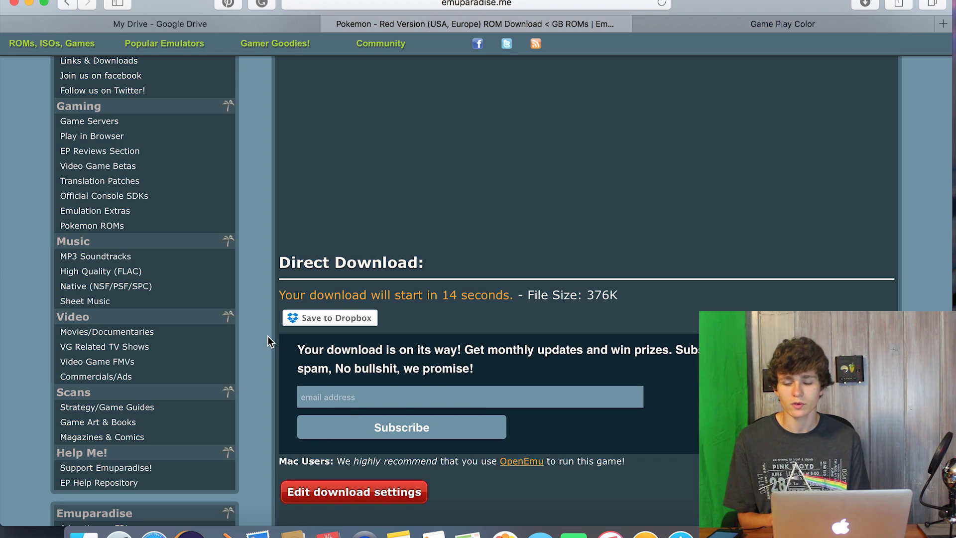
pyautogui.scroll(-3, 267, 341)
pyautogui.click(865, 4)
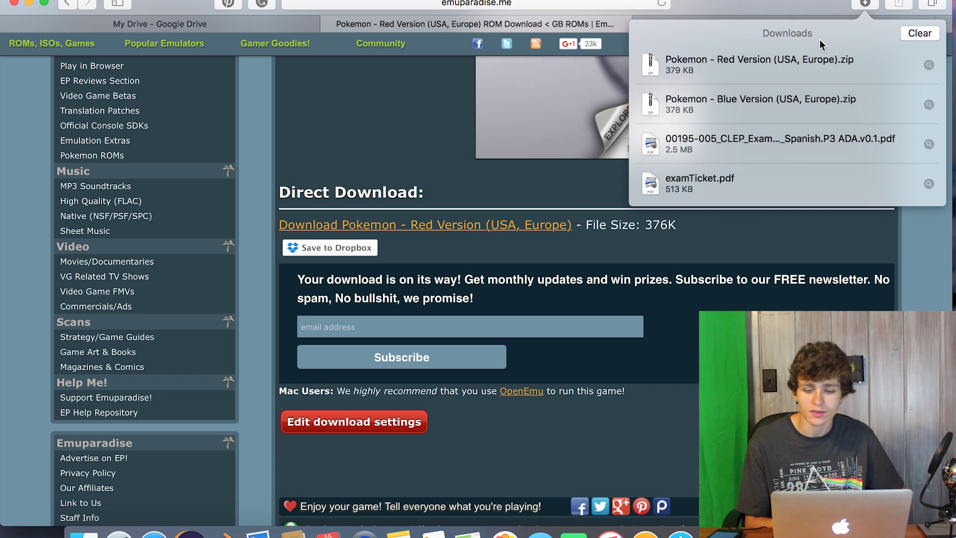
# Drag the Pokemon Red zip from Safari's downloads into My Drive to upload it
pyautogui.click(321, 136)
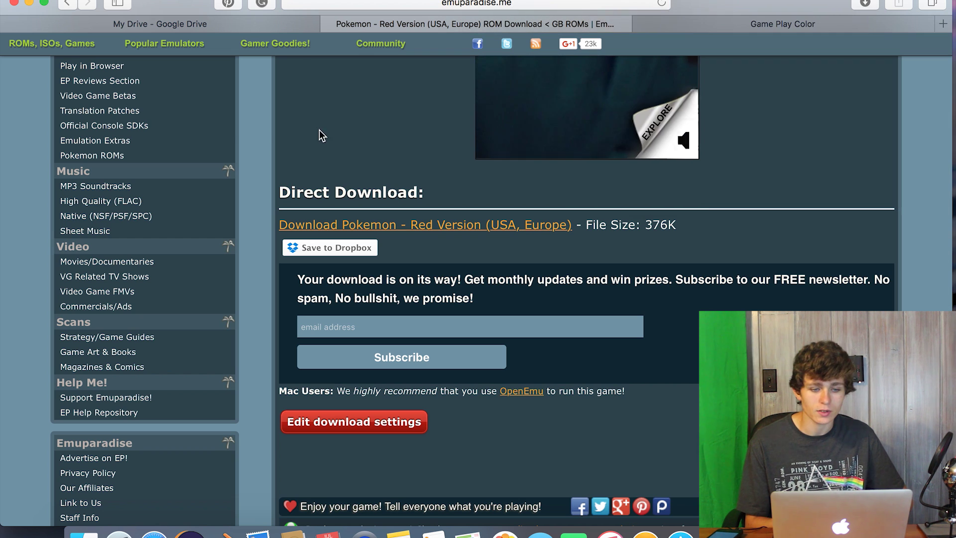
pyautogui.click(287, 26)
pyautogui.click(865, 4)
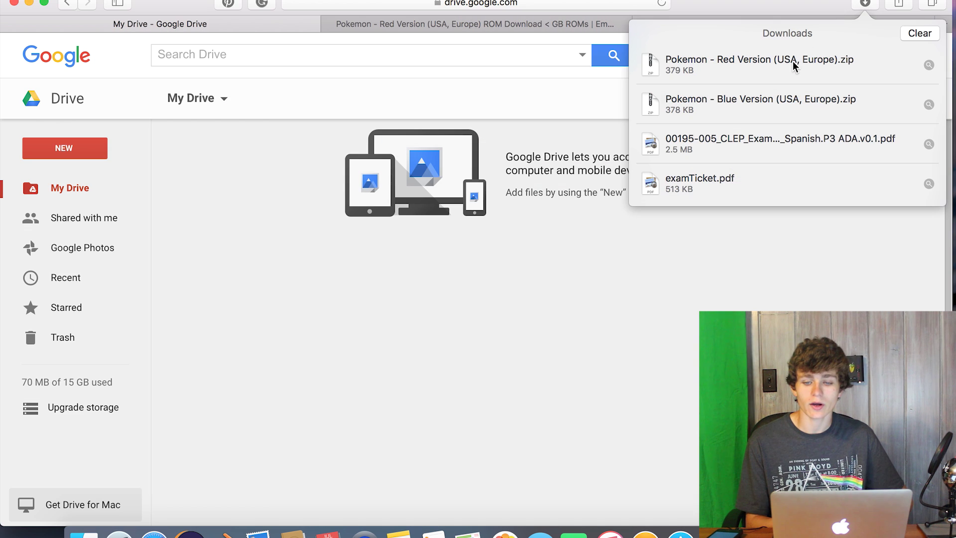
pyautogui.moveTo(789, 61); pyautogui.dragTo(415, 351)
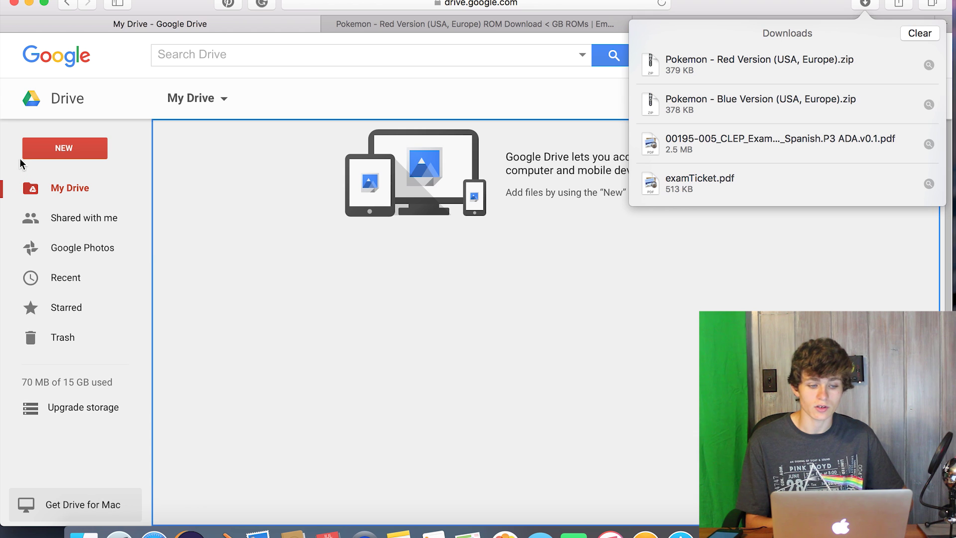
pyautogui.moveTo(532, 329); pyautogui.dragTo(533, 330)
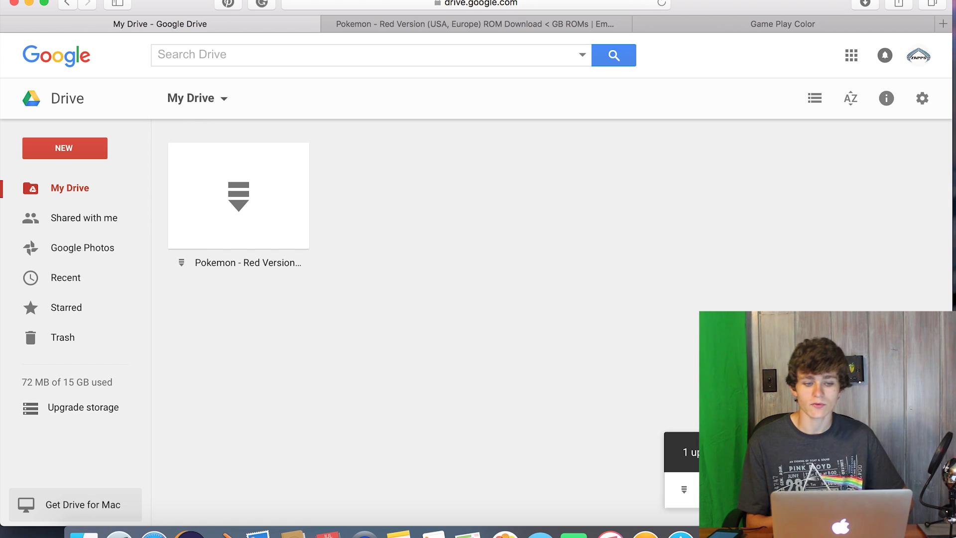
# Open the uploaded Pokemon Red zip from My Drive with ZIP Extractor
pyautogui.doubleClick(302, 205)
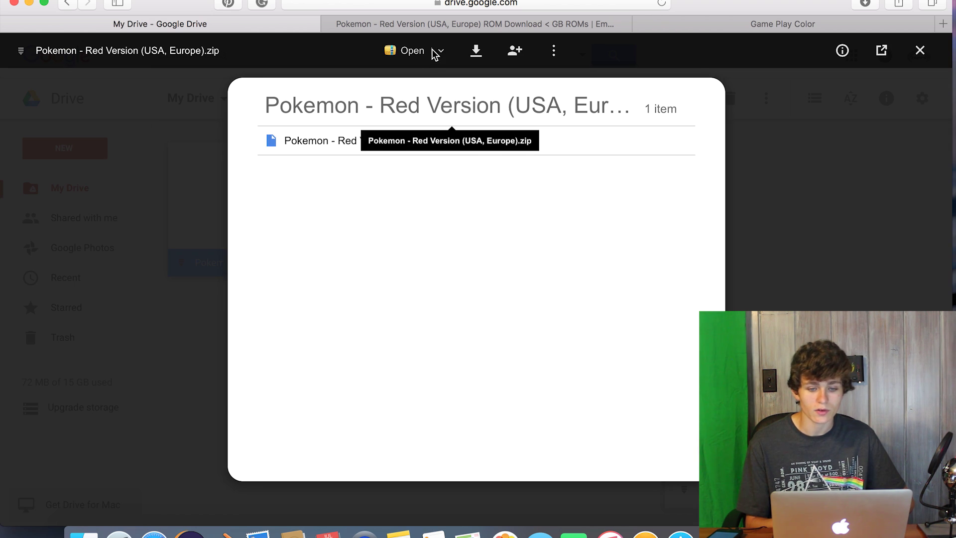
pyautogui.click(441, 52)
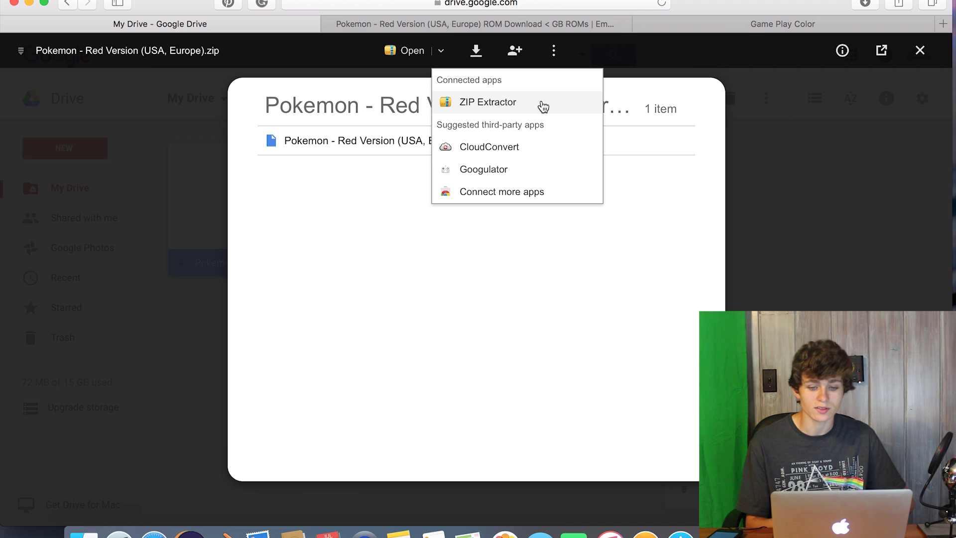
pyautogui.click(542, 106)
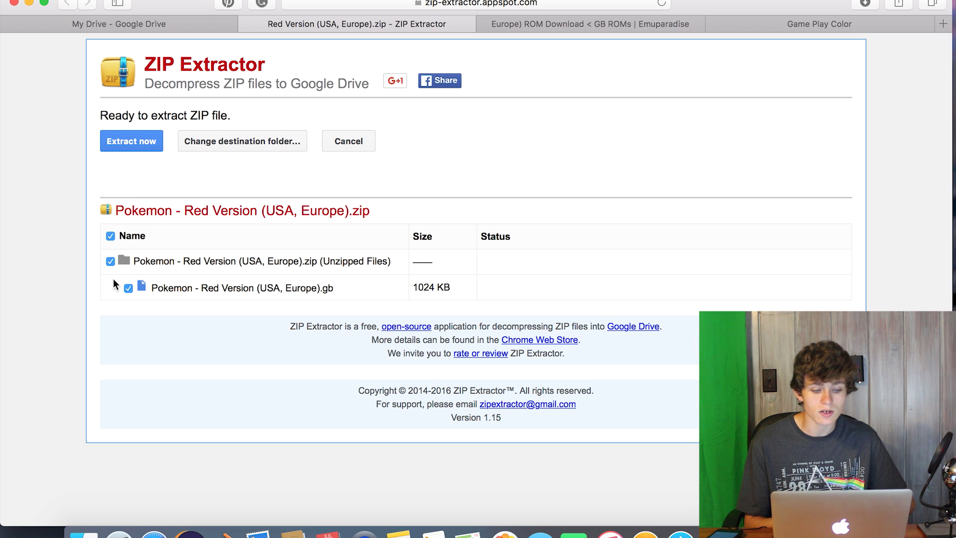
# Extract the zip's contents into Drive and delete the original Pokemon Red zip
pyautogui.click(150, 142)
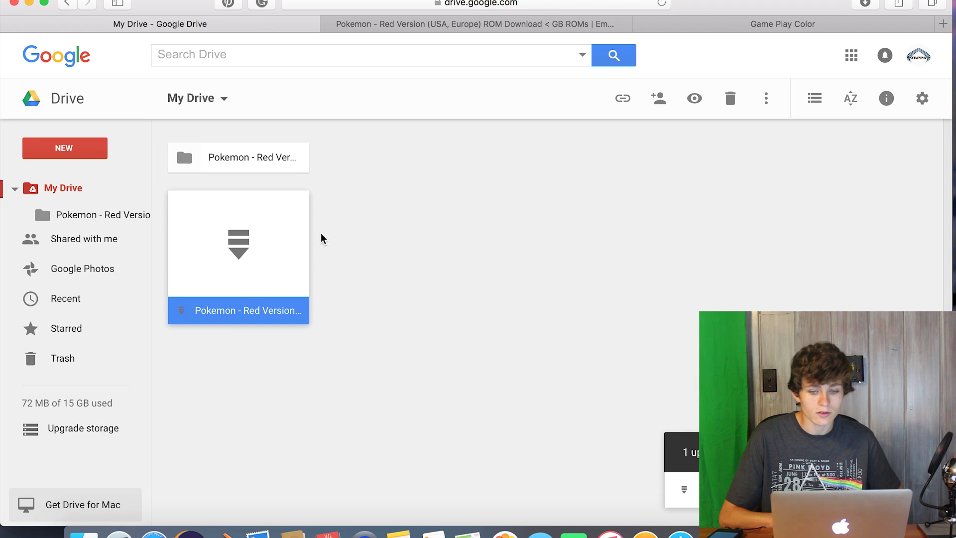
pyautogui.click(730, 98)
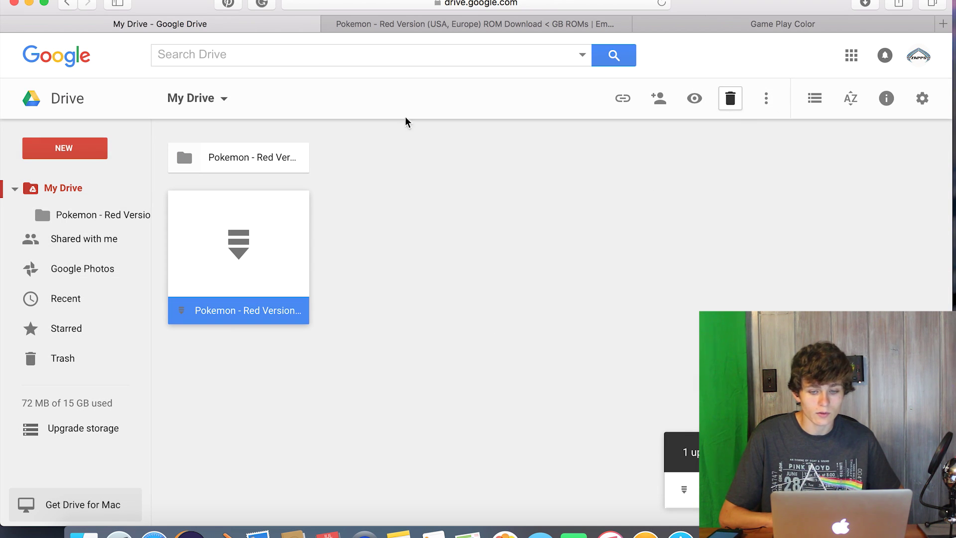
pyautogui.click(453, 359)
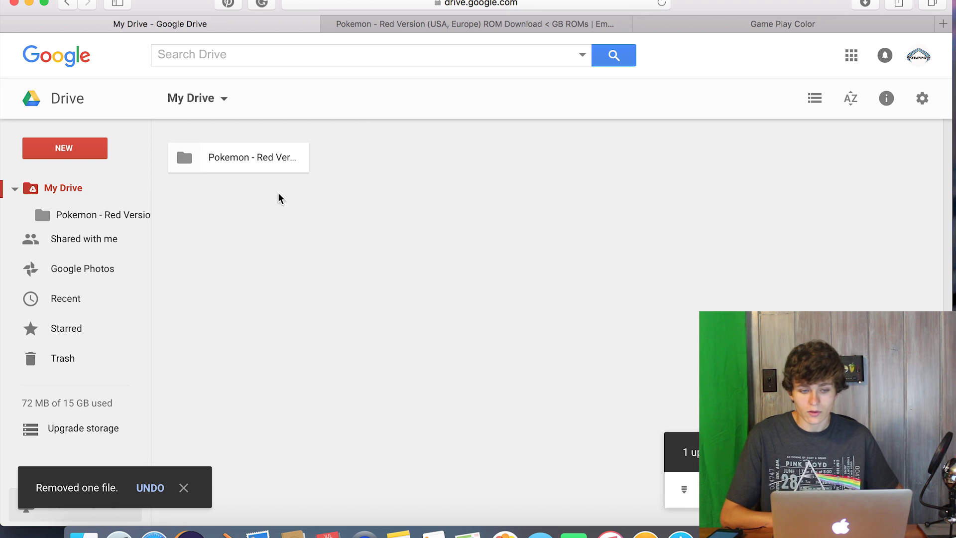
# Move the Pokemon Red .gb ROM out of the Unzipped Files folder into My Drive
pyautogui.click(276, 157)
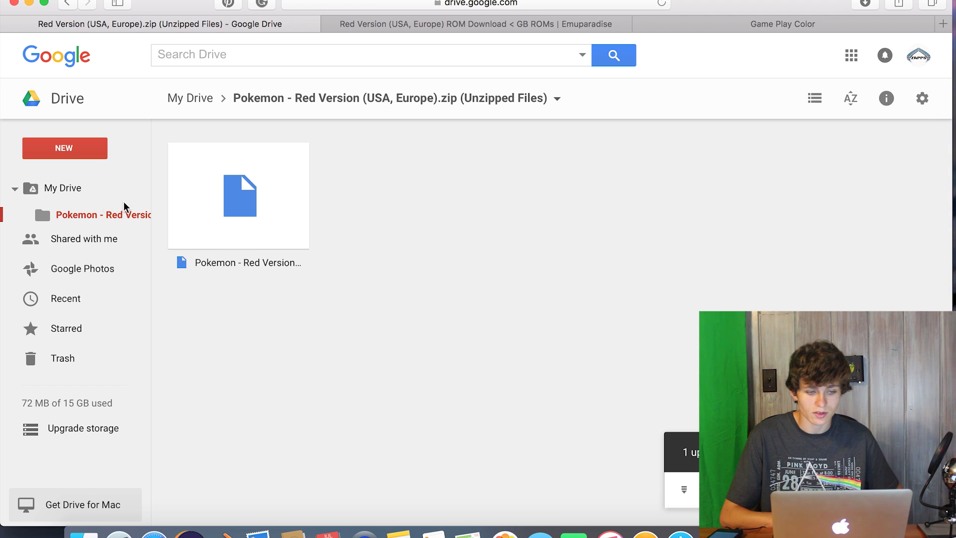
pyautogui.moveTo(270, 196); pyautogui.dragTo(98, 194)
pyautogui.click(98, 192)
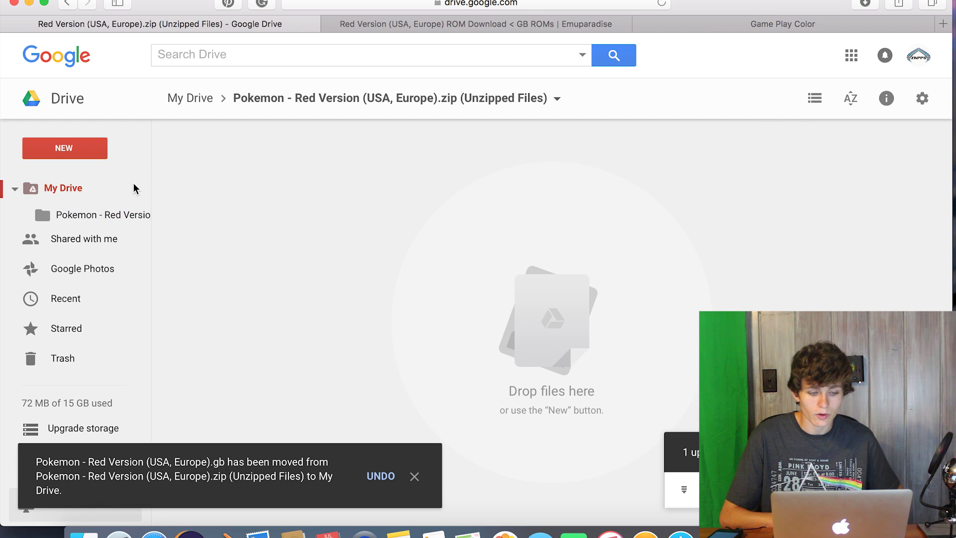
pyautogui.click(453, 350)
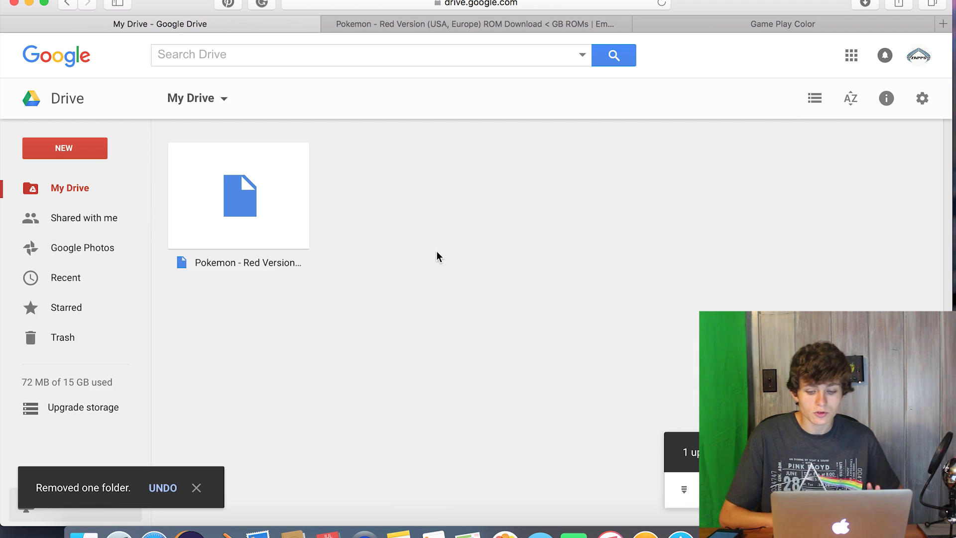